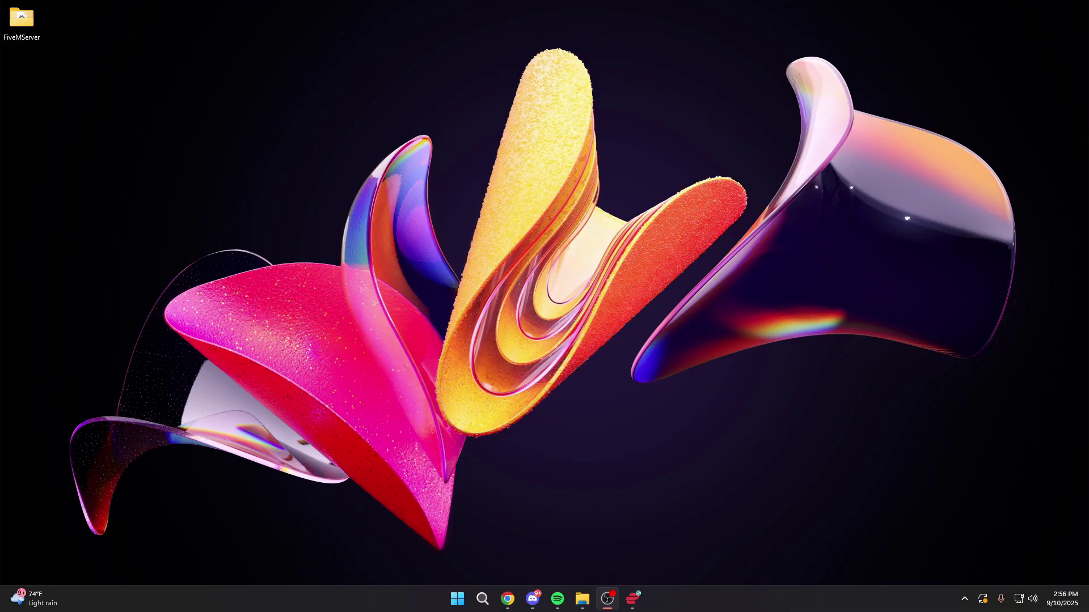
Step: Switch to Chrome and find illenium-appearance.zip in the v5.7.0 release assets on the illenium-appearance releases page
key(alt+Tab)
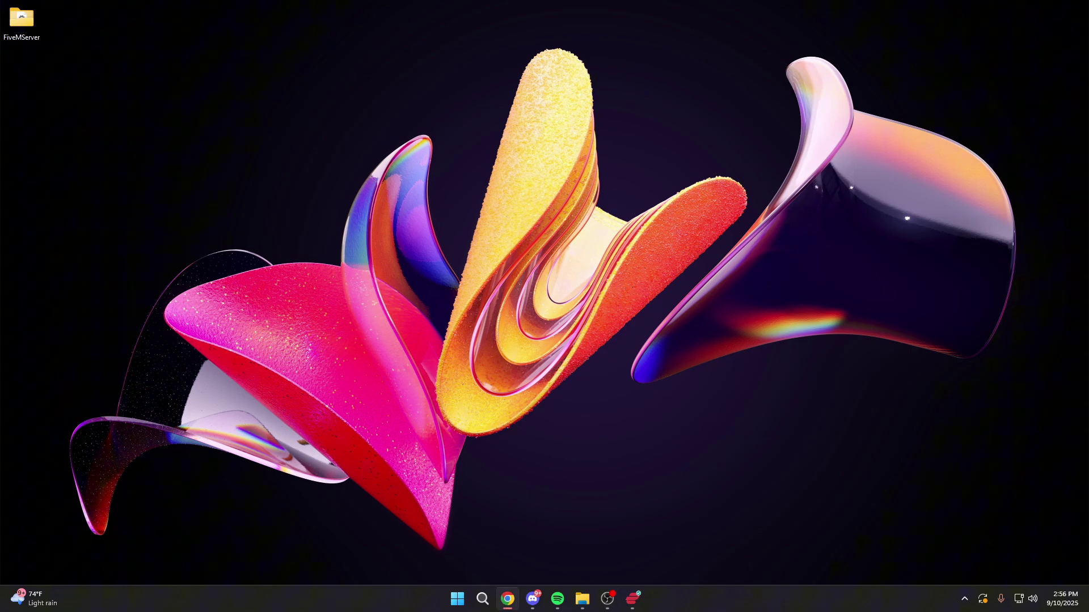
key(alt+Tab)
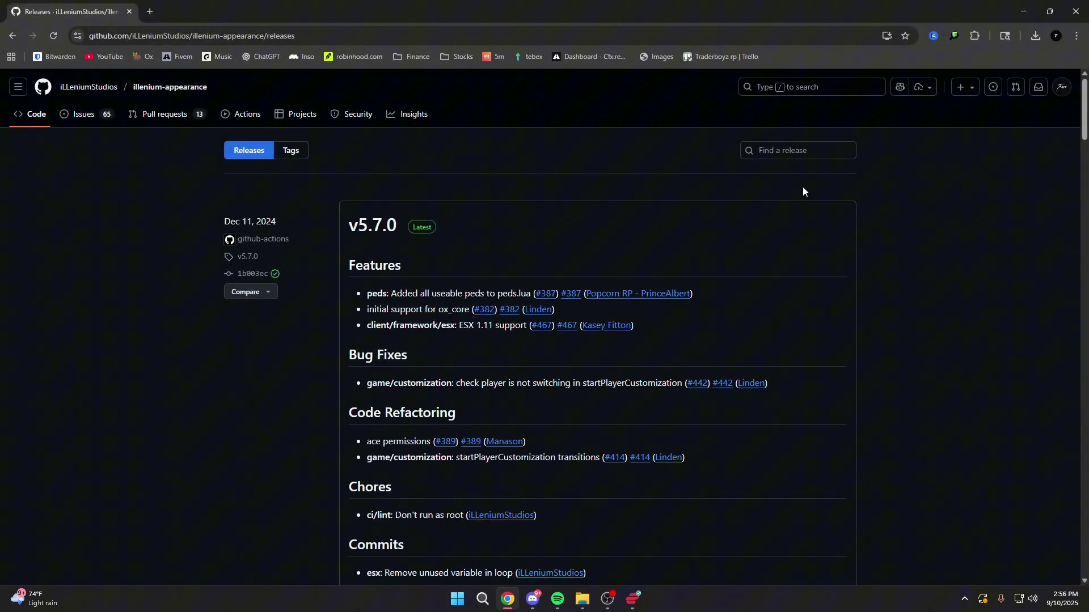
scroll(652, 255, down, 2)
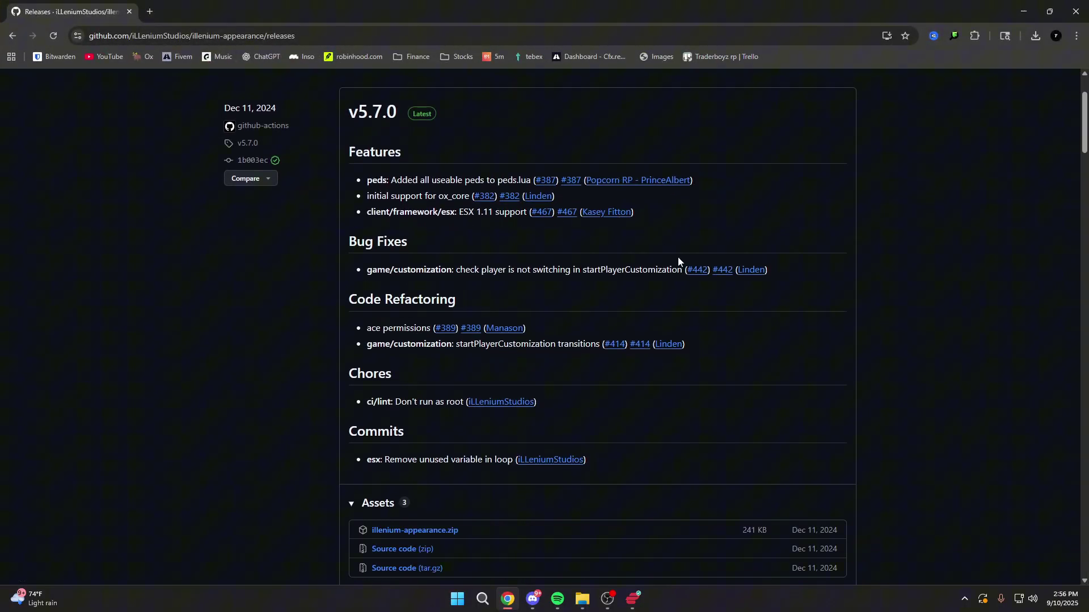
scroll(348, 240, down, 3)
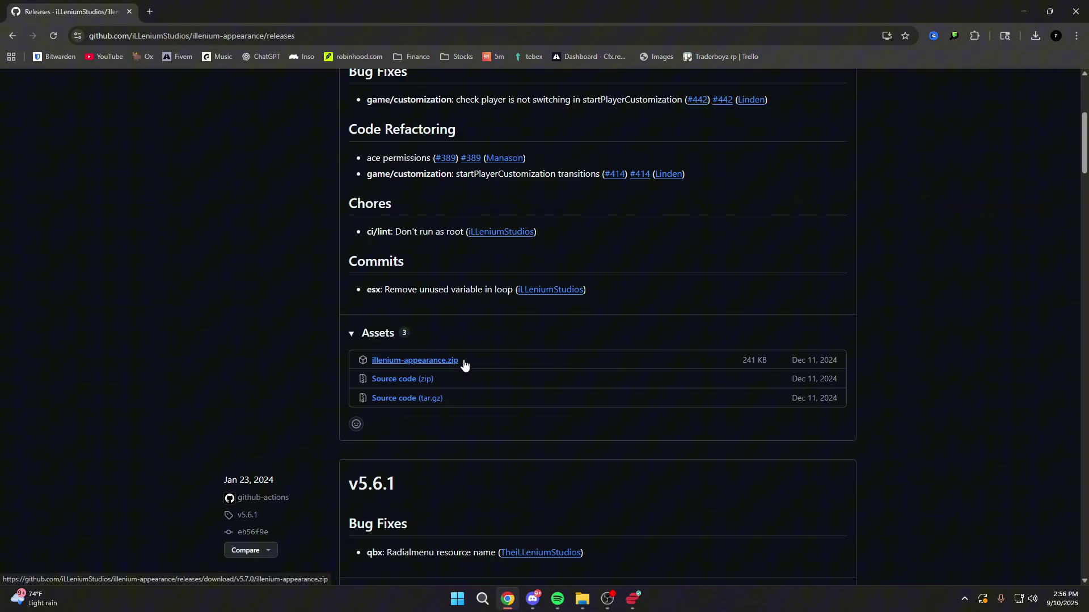
Step: Open FiveMServer's resources folder and extract the illenium-appearance folder from the downloaded zip into [core]
key(super+d)
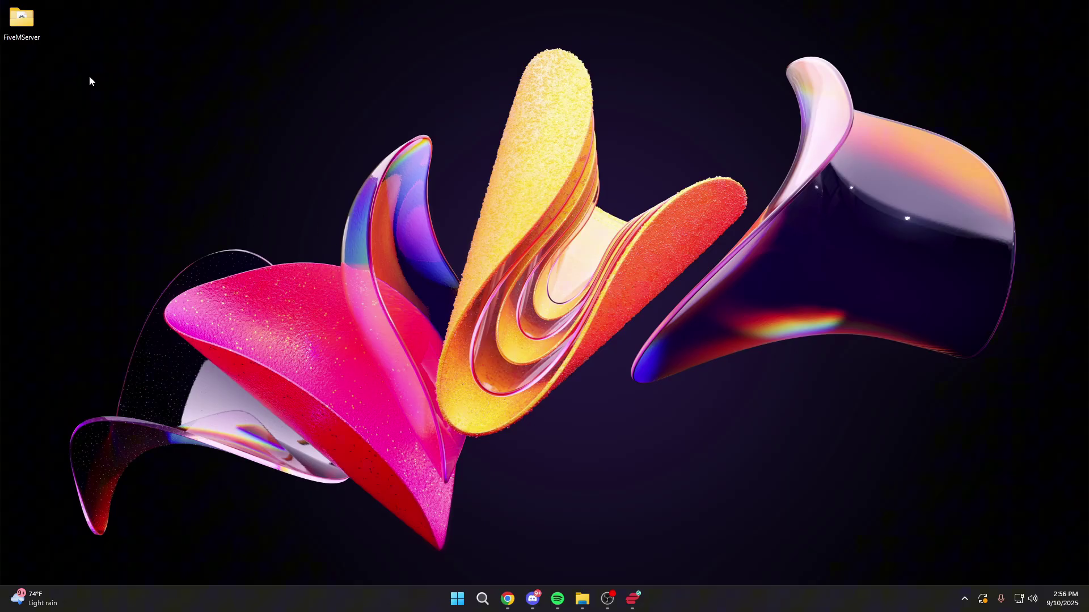
double_click(21, 20)
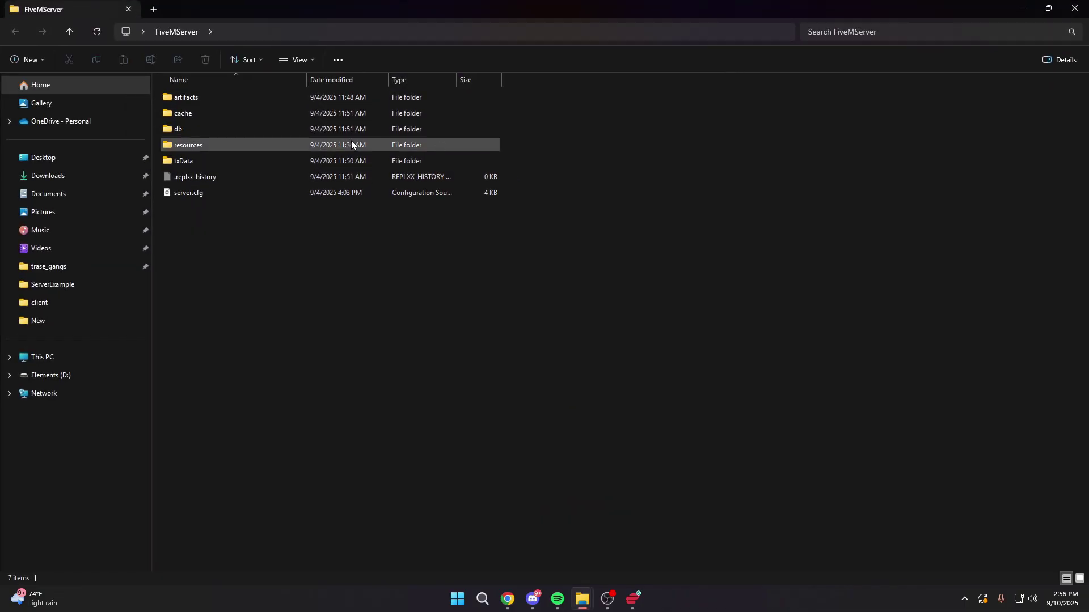
double_click(276, 145)
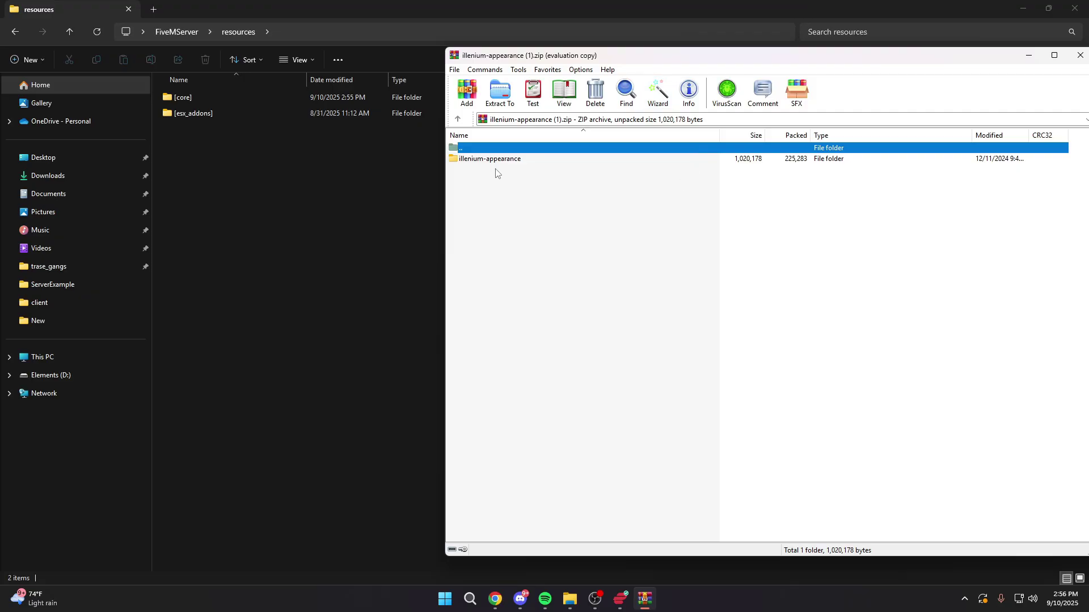
click(497, 160)
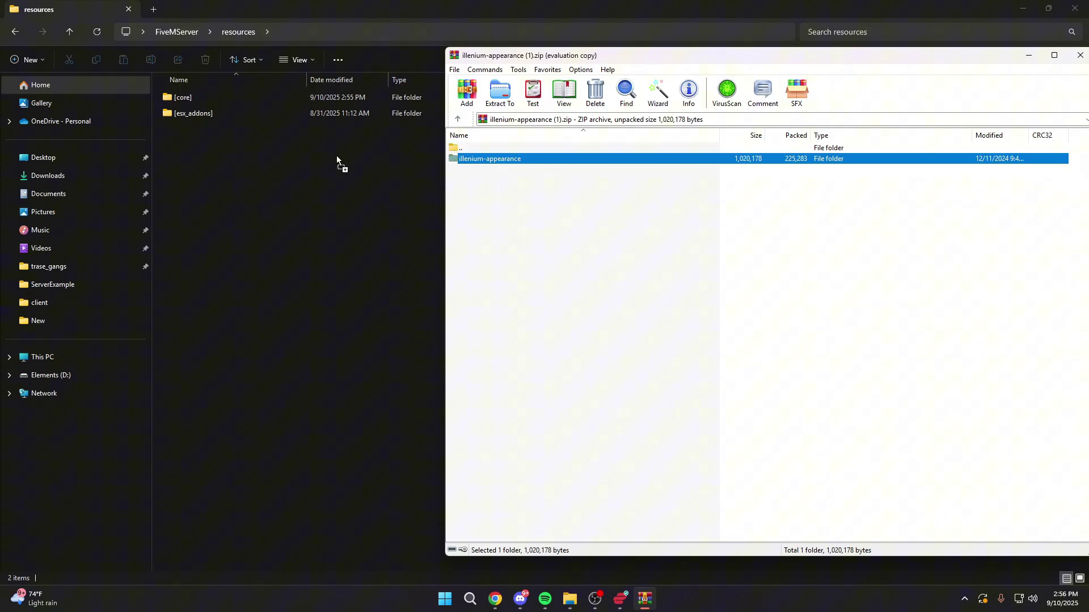
click(218, 98)
click(210, 113)
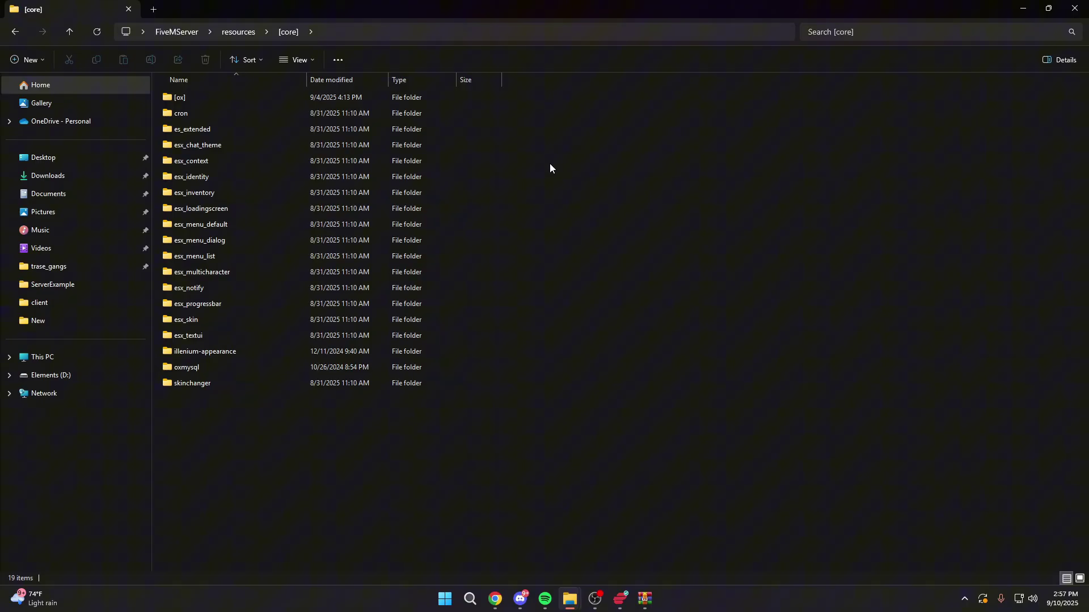
Step: Delete the skinchanger and esx_skin folders from [core]
click(192, 385)
ctrl+click(184, 323)
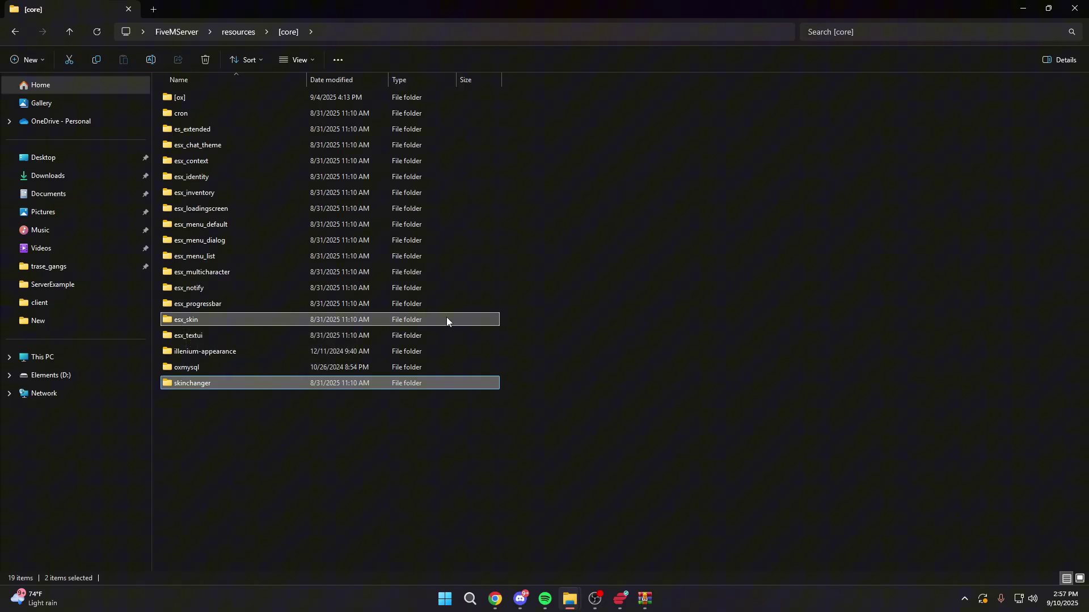
key(Delete)
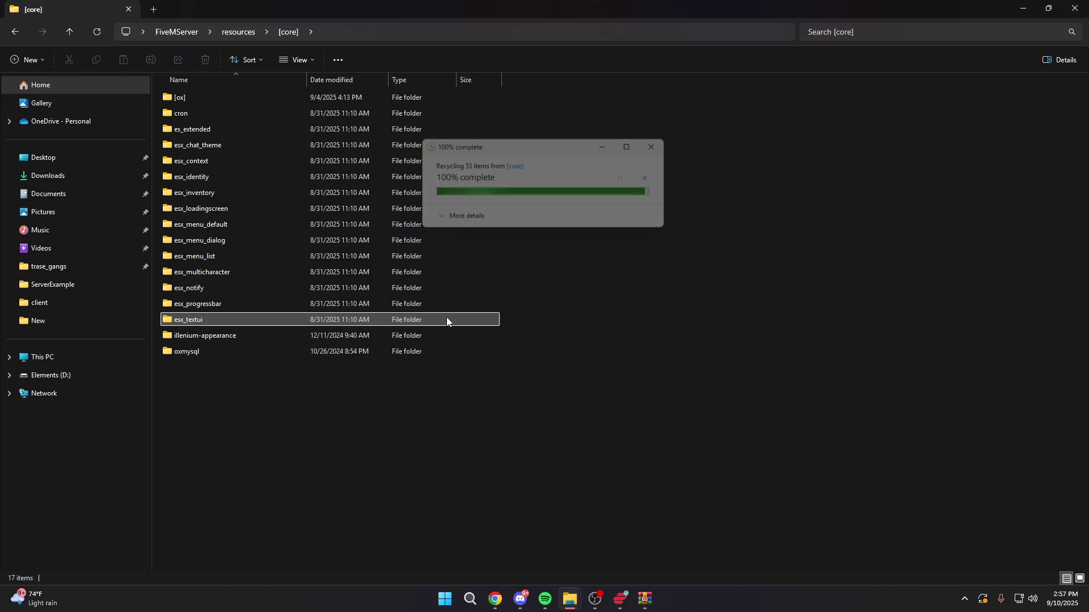
Step: Remove 'esx_skin' from the dependencies in esx_multicharacter's fxmanifest.lua, save the file and close it
click(175, 276)
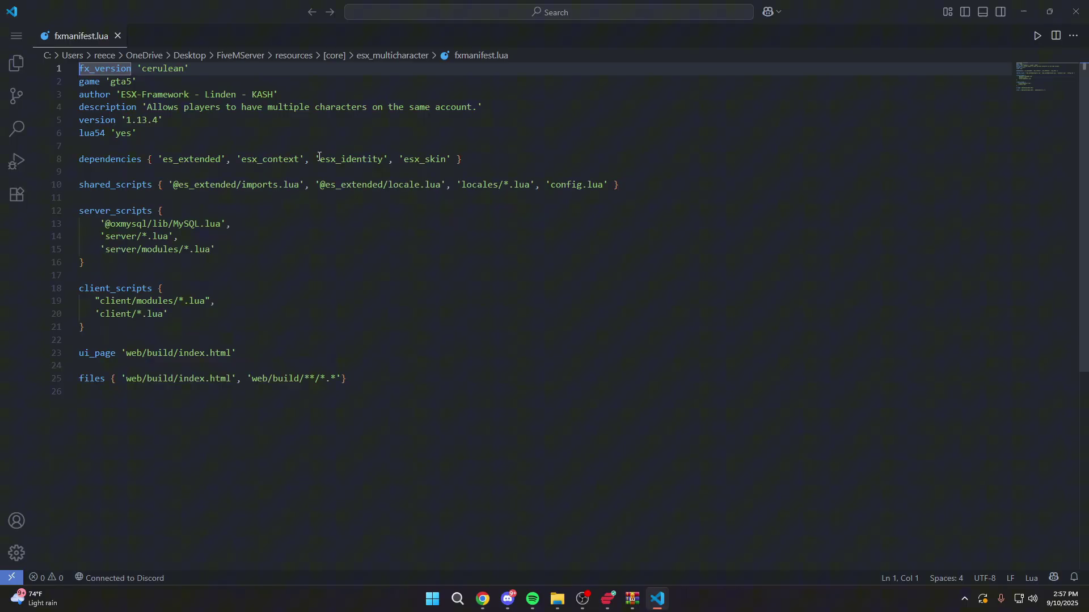
drag(450, 159, 389, 159)
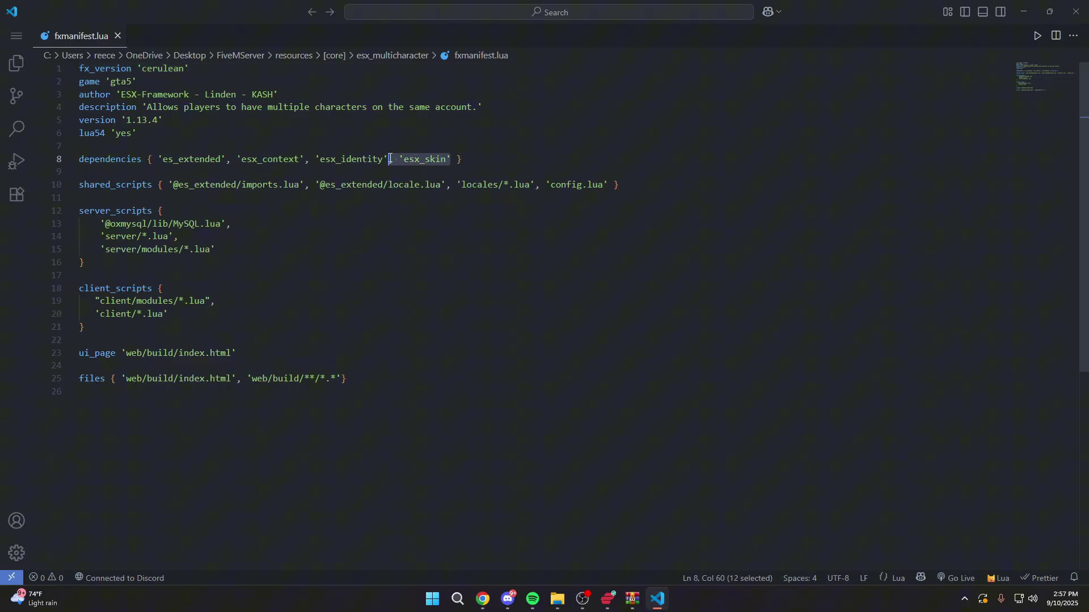
key(BackSpace)
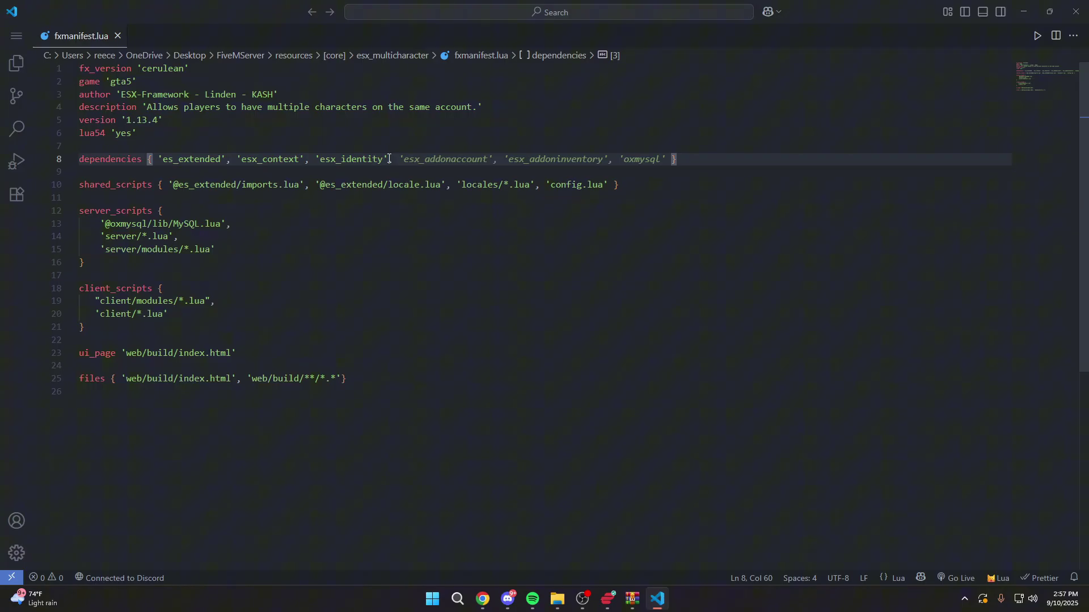
click(469, 215)
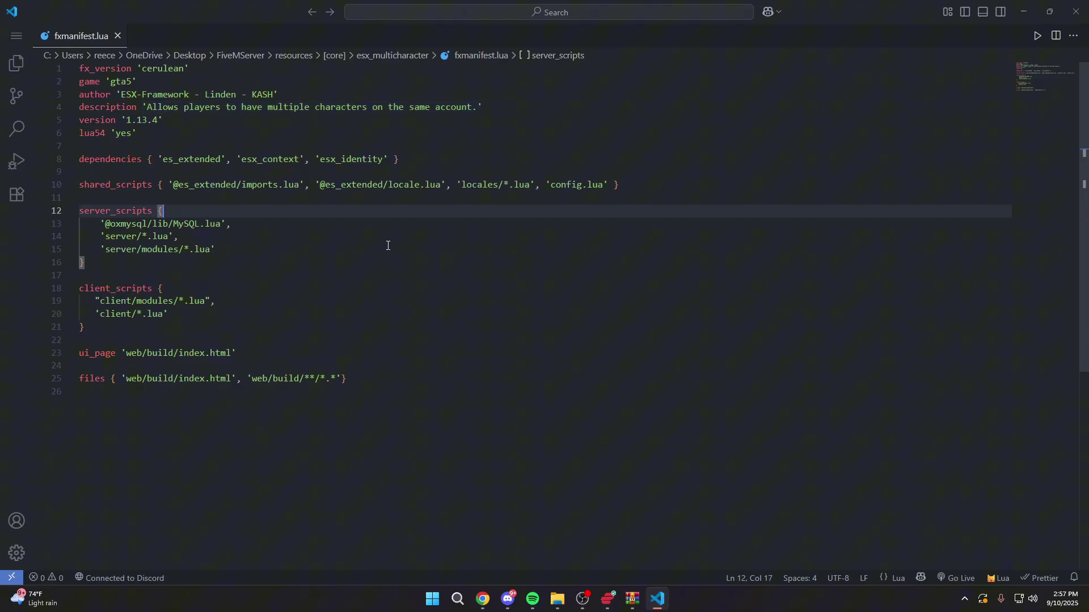
click(1076, 12)
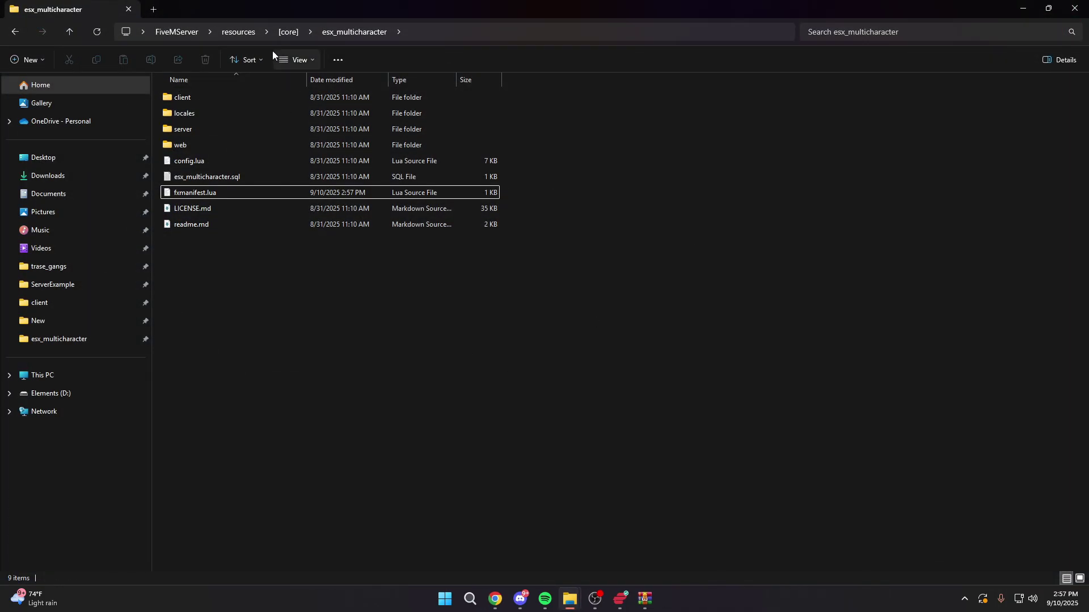
Step: Open server.cfg from the FiveMServer folder, add "ensure ox_lib" above "ensure [core]" and save the file
click(252, 34)
click(191, 33)
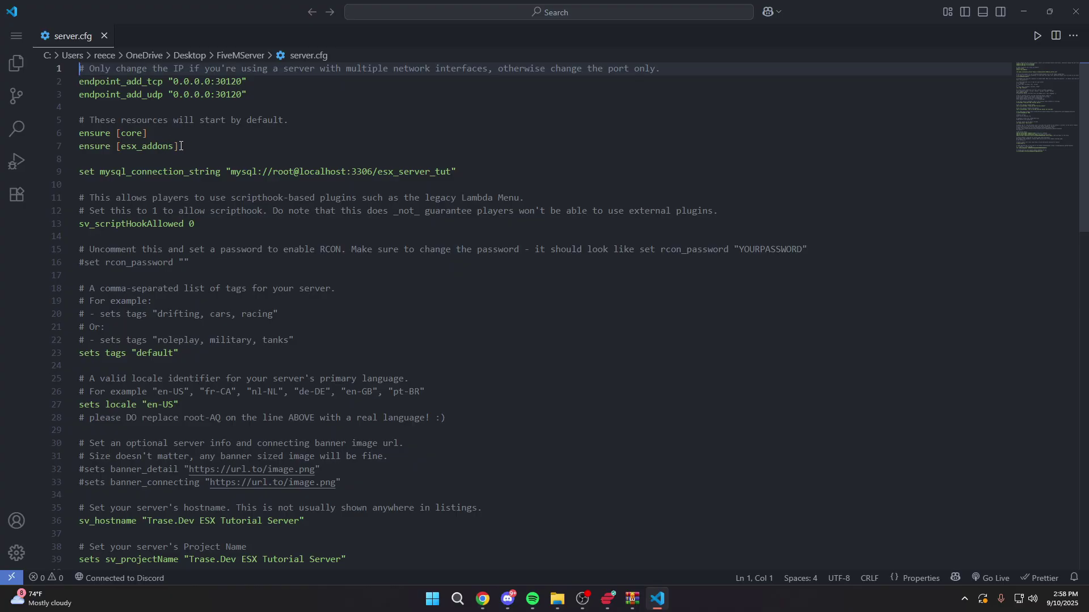
drag(157, 138, 62, 134)
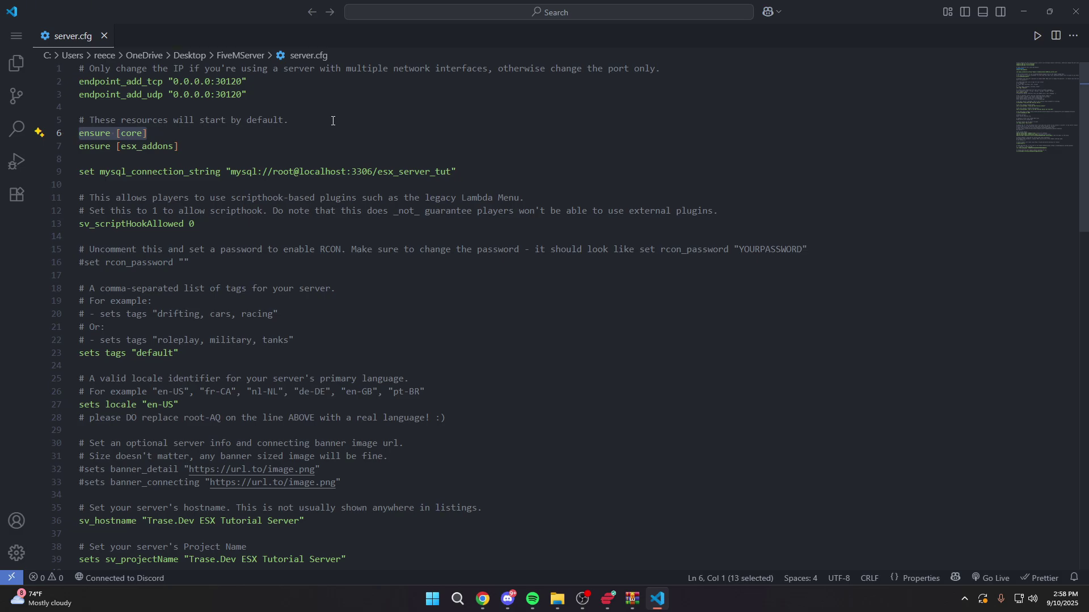
click(391, 120)
key(Return)
text(ensure ox_lib)
key(ctrl+s)
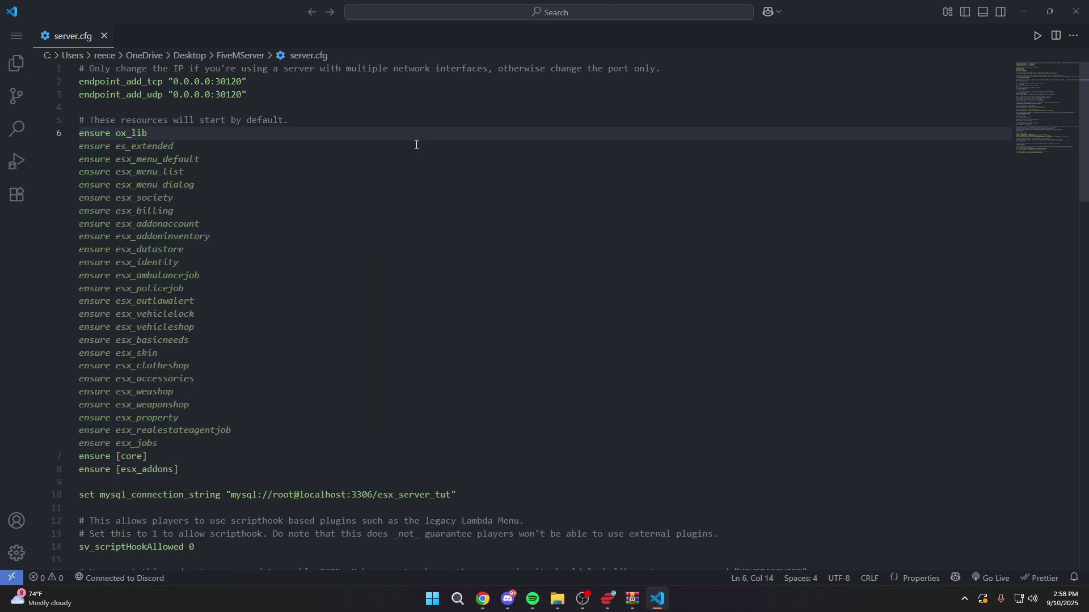
key(Escape)
click(465, 215)
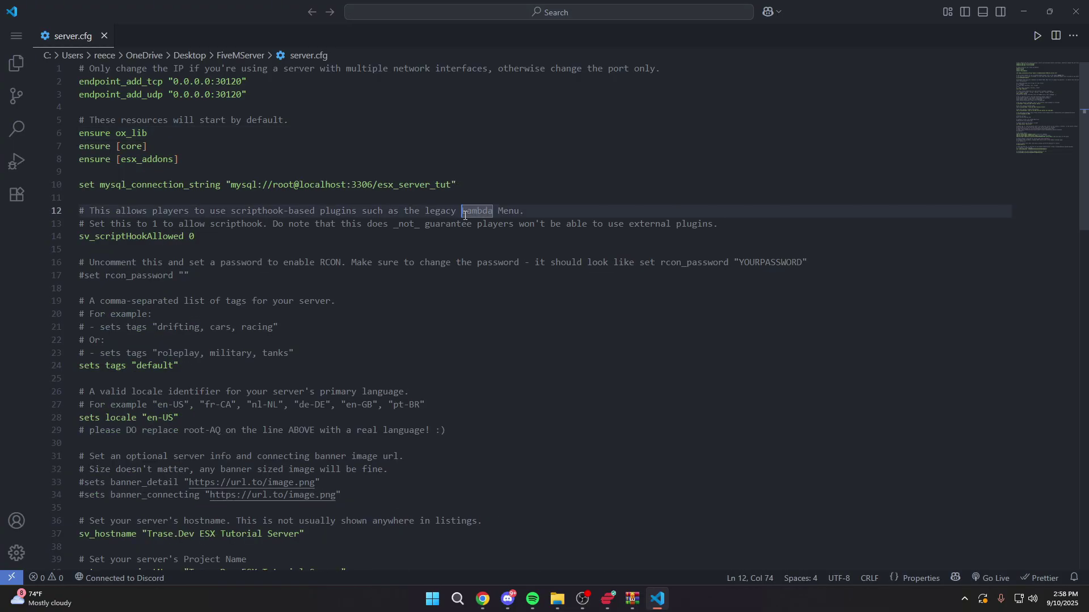
drag(149, 133, 116, 133)
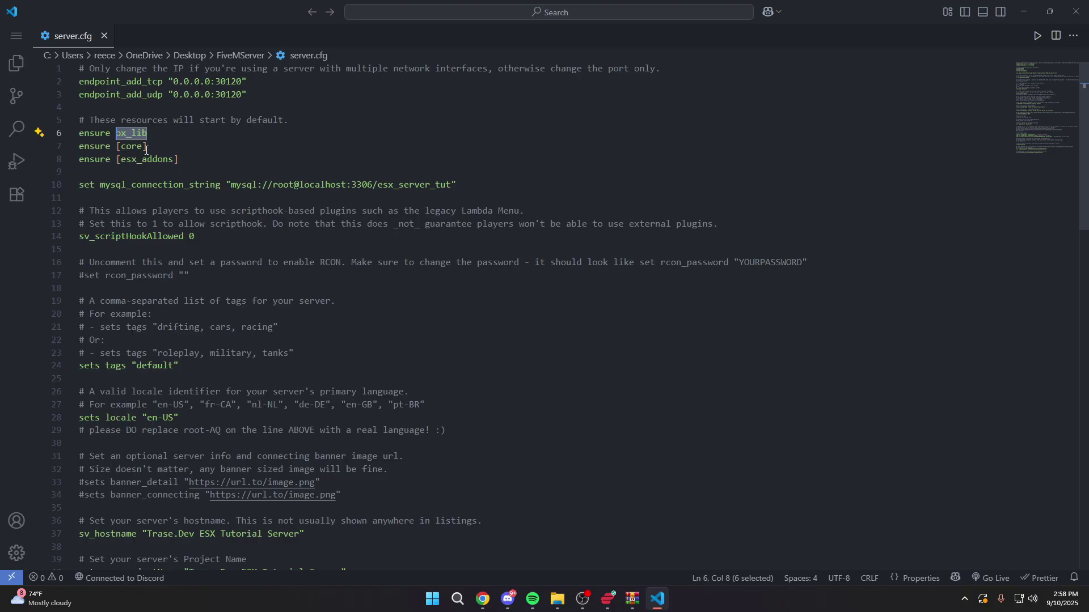
click(145, 134)
click(154, 145)
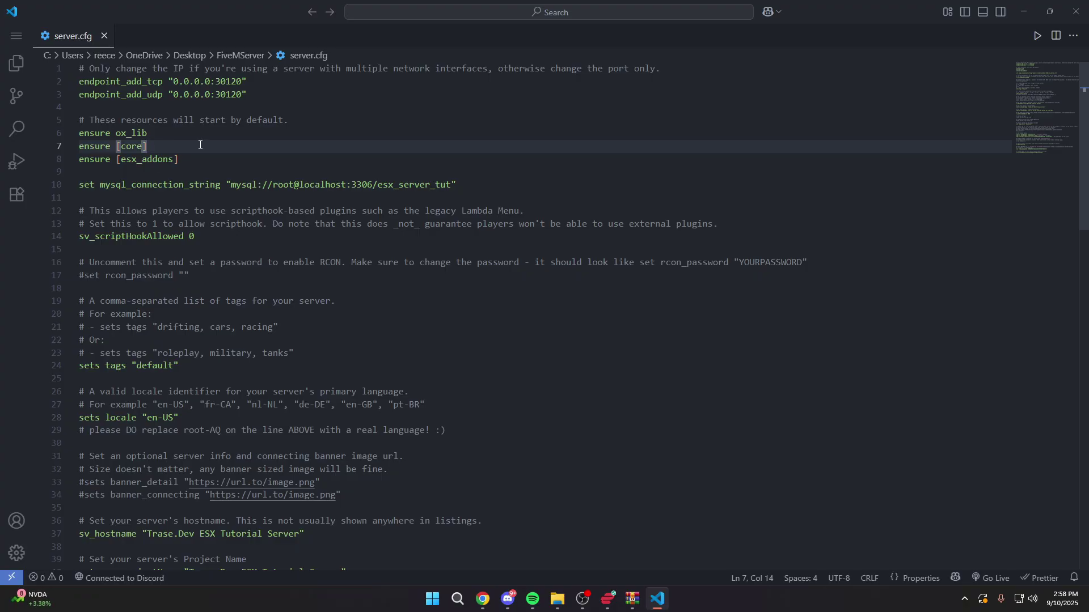
Step: Switch to the FiveM game and open the map to look at the clothing store in Strawberry
key(alt+Tab)
click(771, 204)
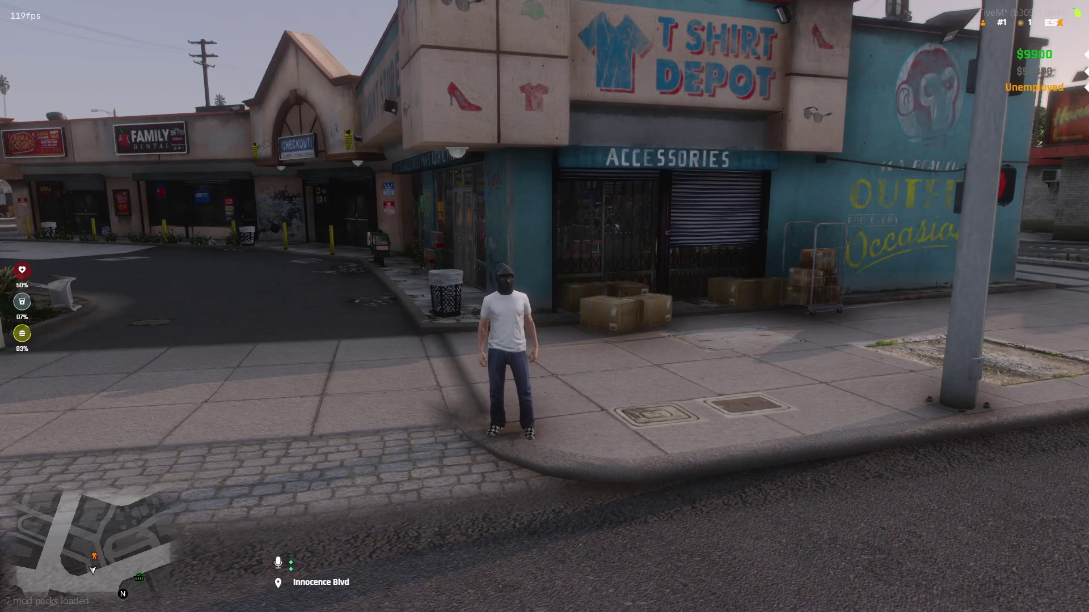
key(Escape)
click(782, 332)
scroll(543, 329, up, 3)
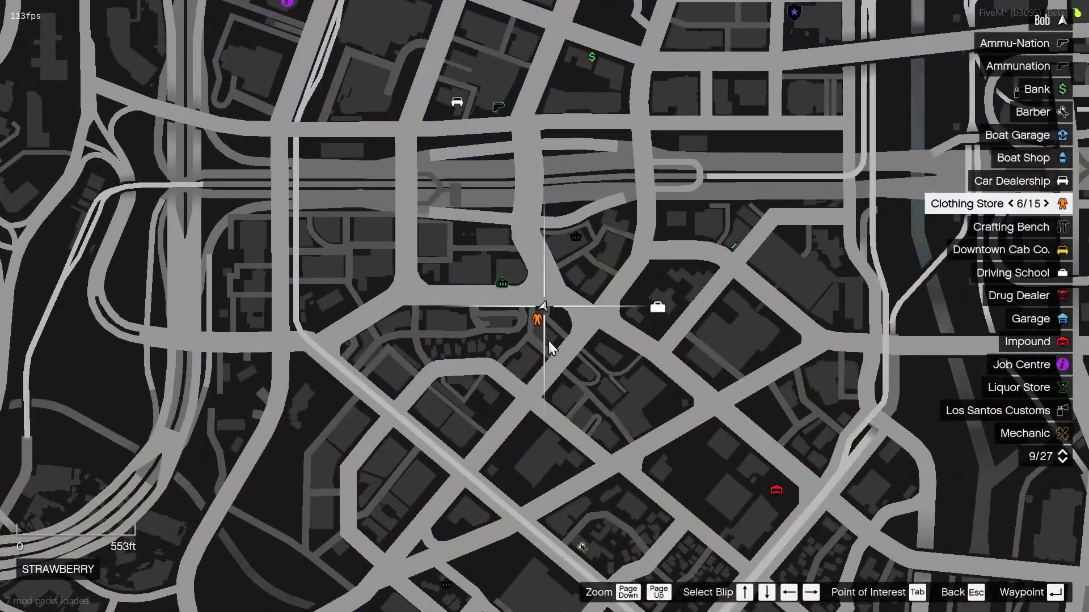
scroll(543, 342, down, 3)
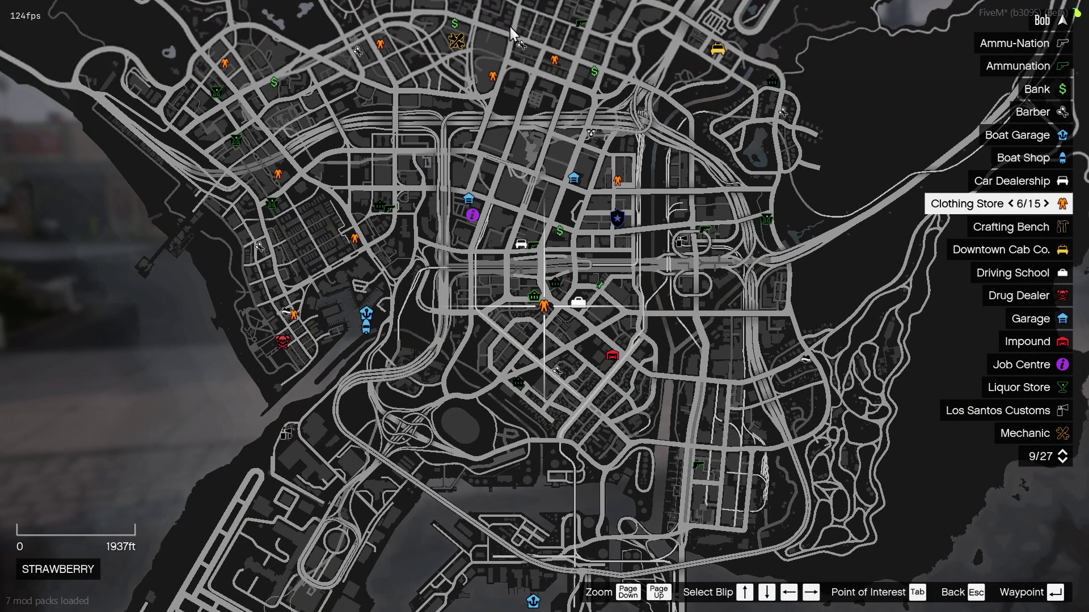
Step: Examine the Barber and Clothing Store locations on the map and return to the game
key(Up)
key(Up)
key(Up)
key(Up)
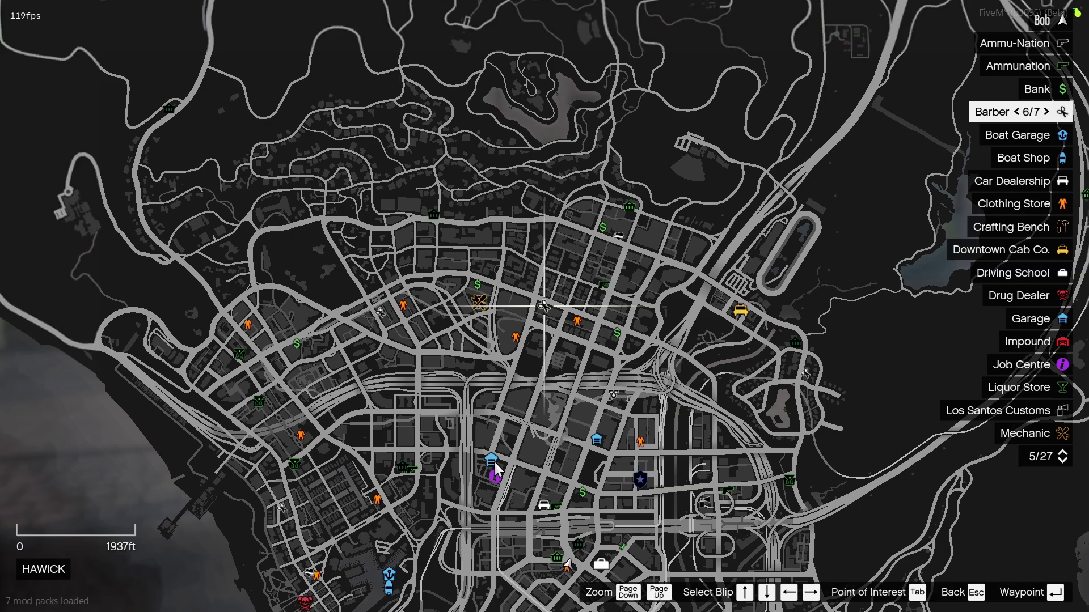
scroll(411, 330, down, 2)
scroll(411, 330, down, 1)
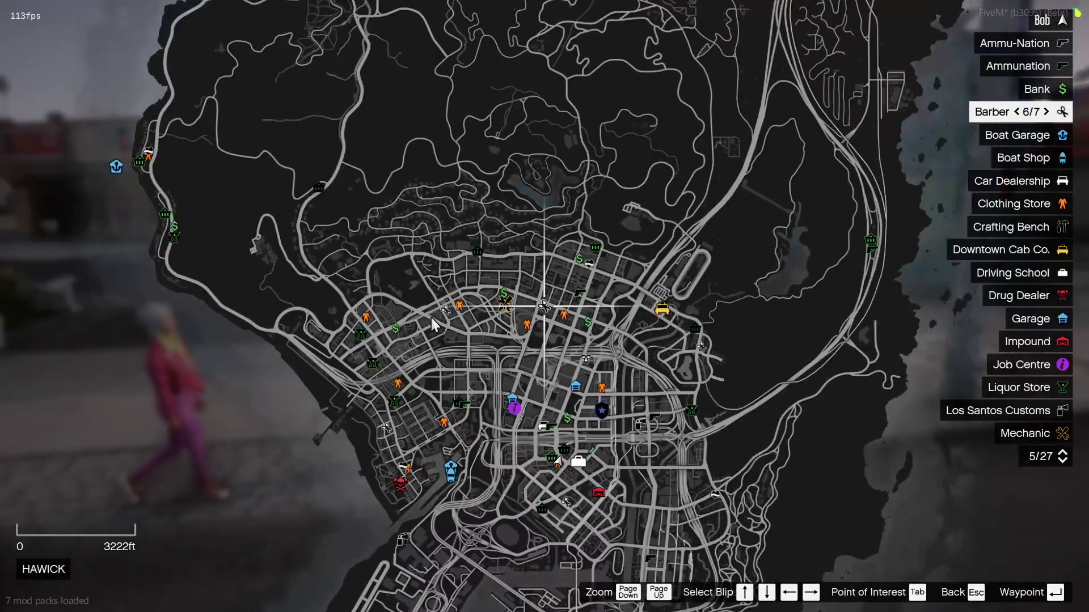
key(Down)
key(Down)
key(Down)
key(Down)
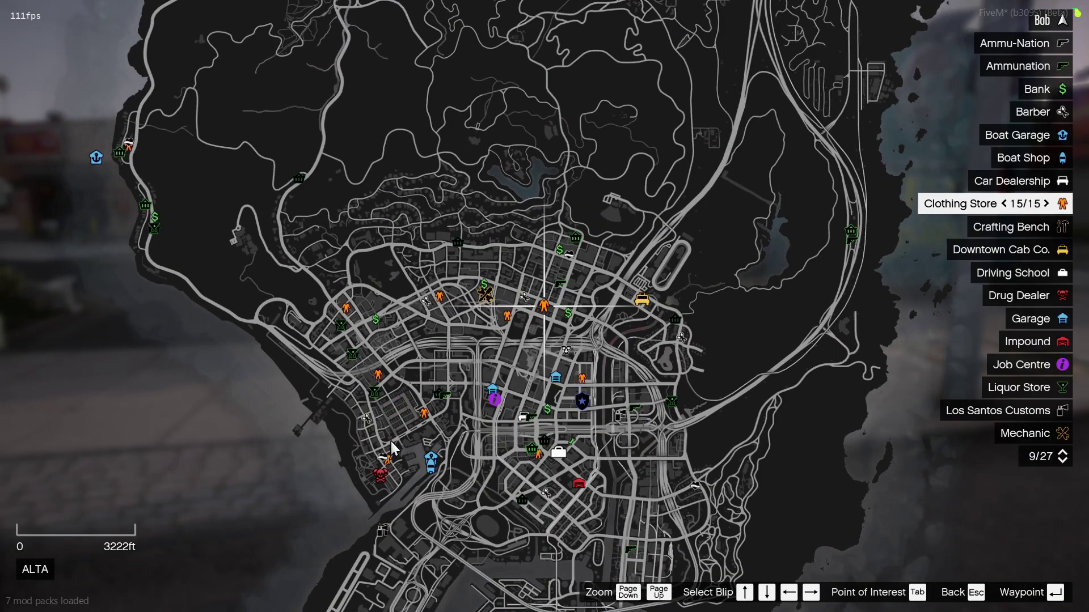
key(Escape)
Step: Enter the Innocence Blvd clothing store and open its Buy Clothing - $100 option
key(shift+w)
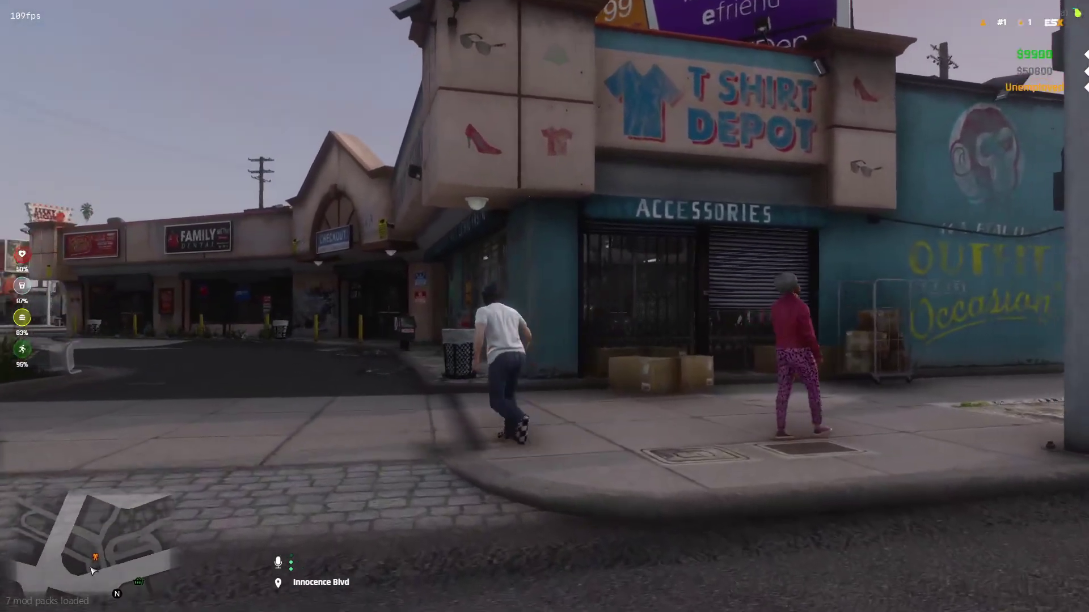
key(w)
key(e)
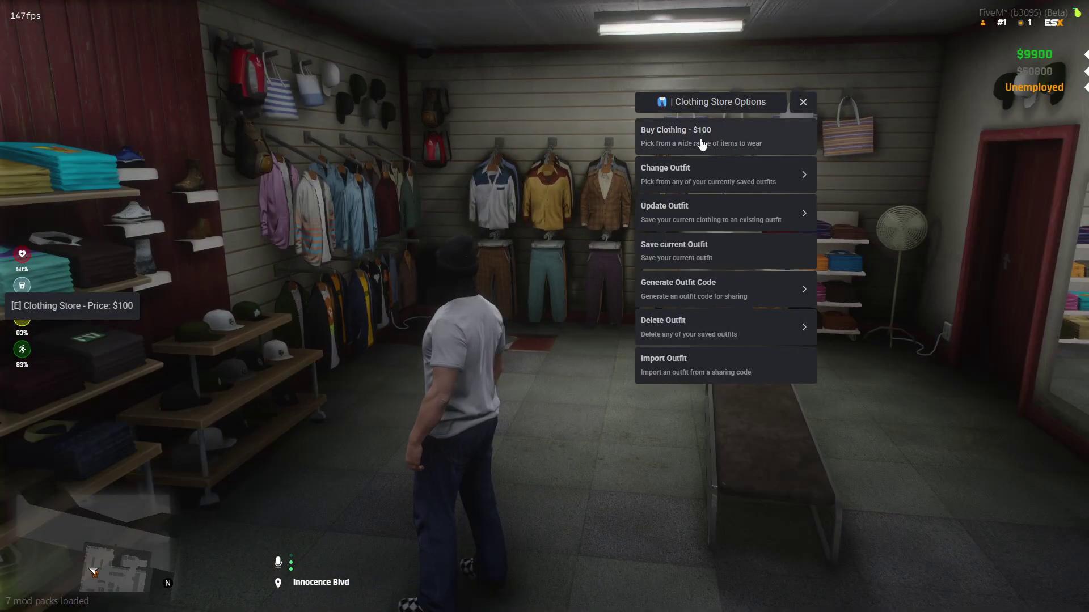
click(708, 136)
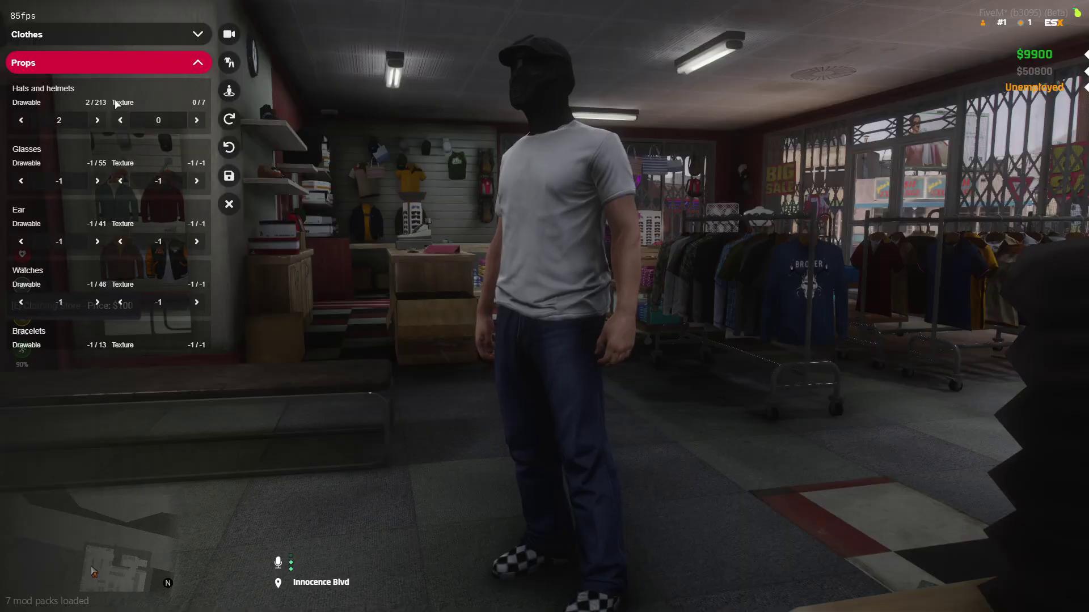
Step: Set the Hats and helmets drawable to 5
click(97, 121)
click(97, 120)
click(97, 120)
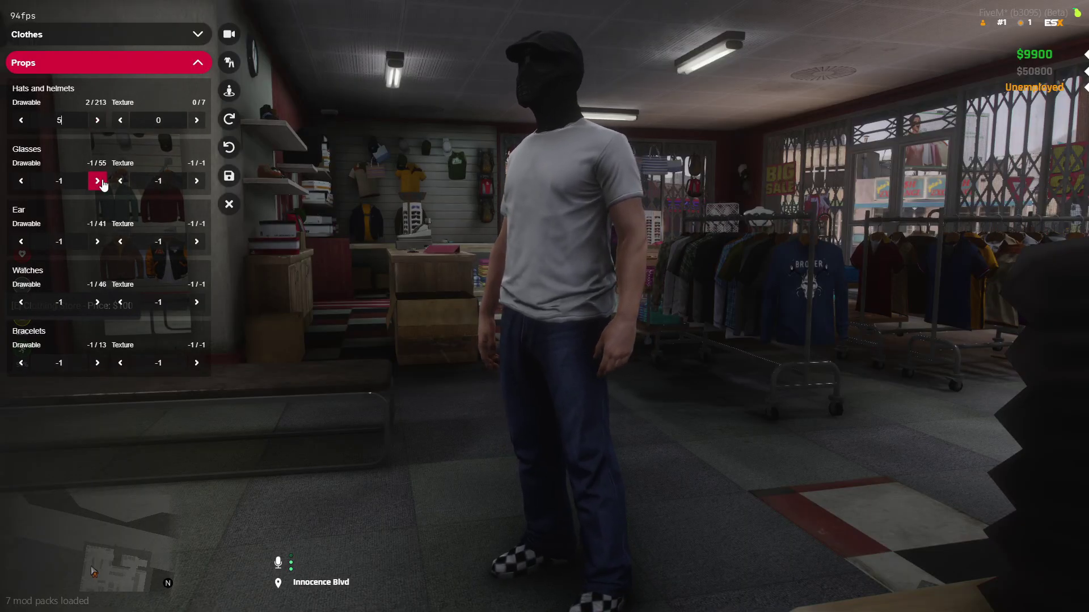
Step: Advance the character's mask drawable by seven styles and save the purchased clothing
click(103, 35)
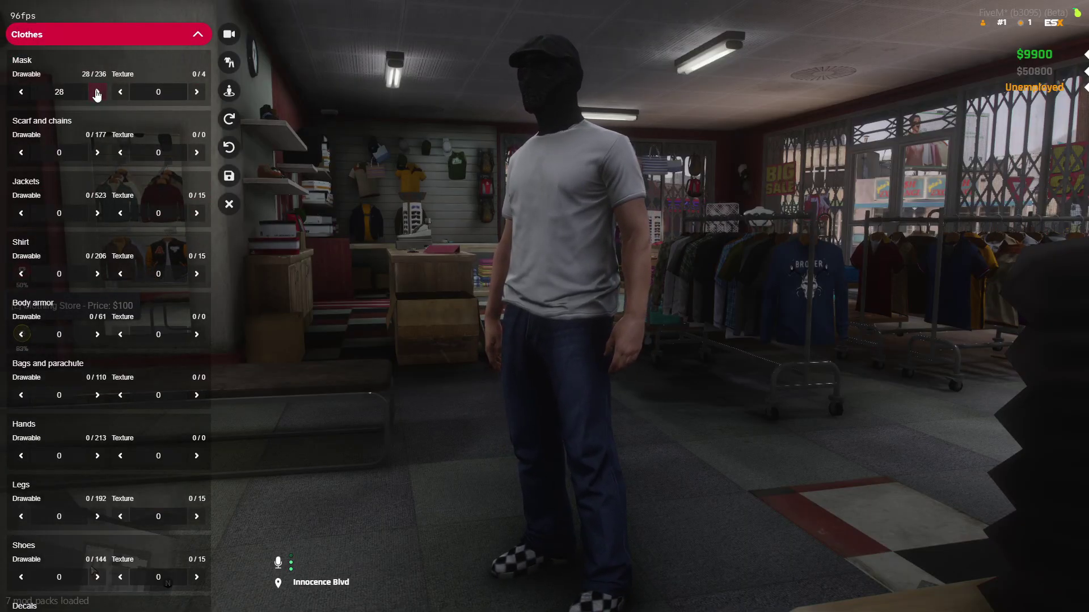
click(97, 92)
click(97, 92)
click(97, 93)
click(96, 93)
click(97, 92)
click(97, 93)
click(97, 92)
click(229, 175)
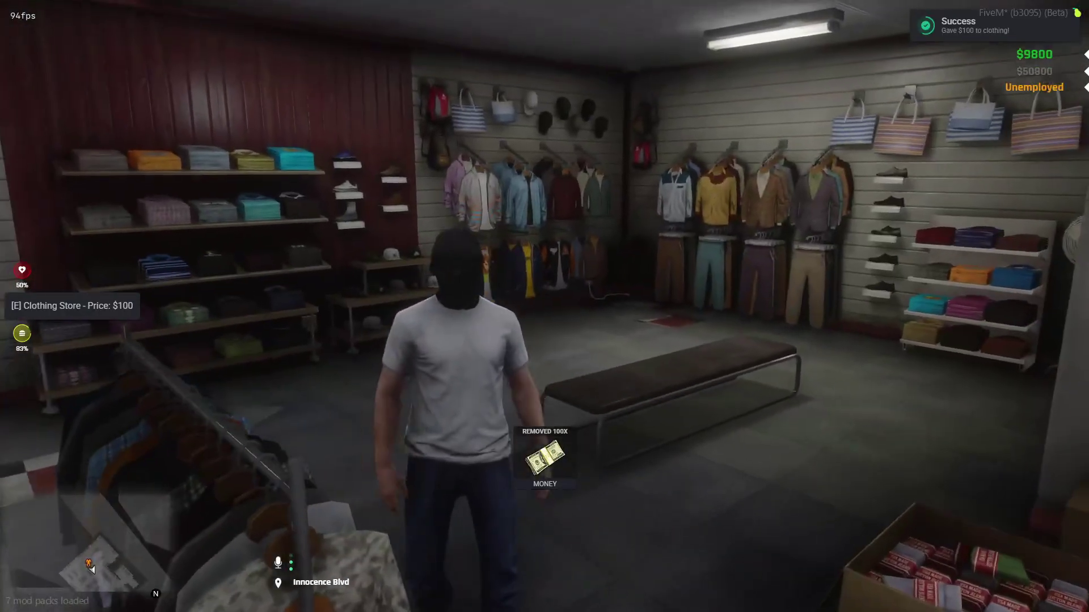